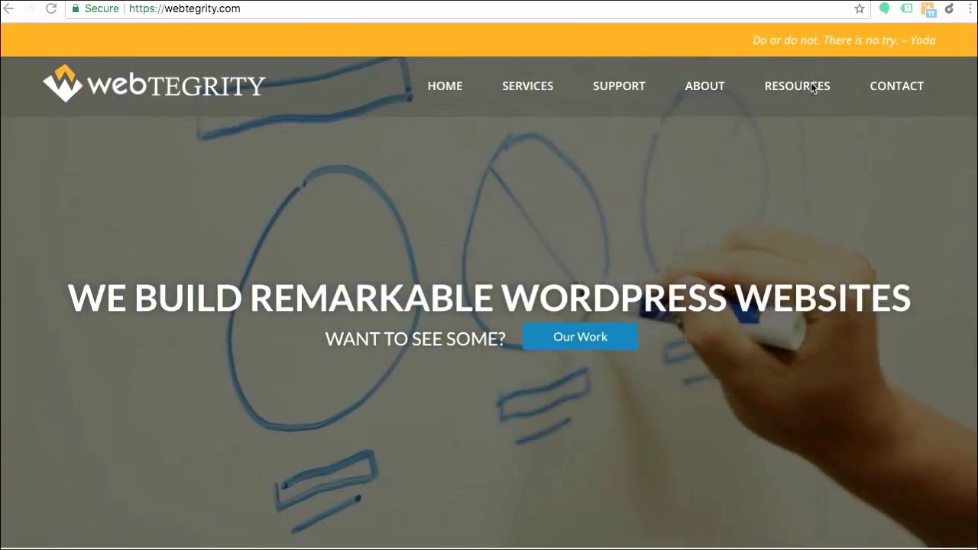
Go to Webtegrity's Video Tutorials blog page (webtegrity.com/our-blog) via Resources and scroll through it.
click(789, 90)
click(779, 164)
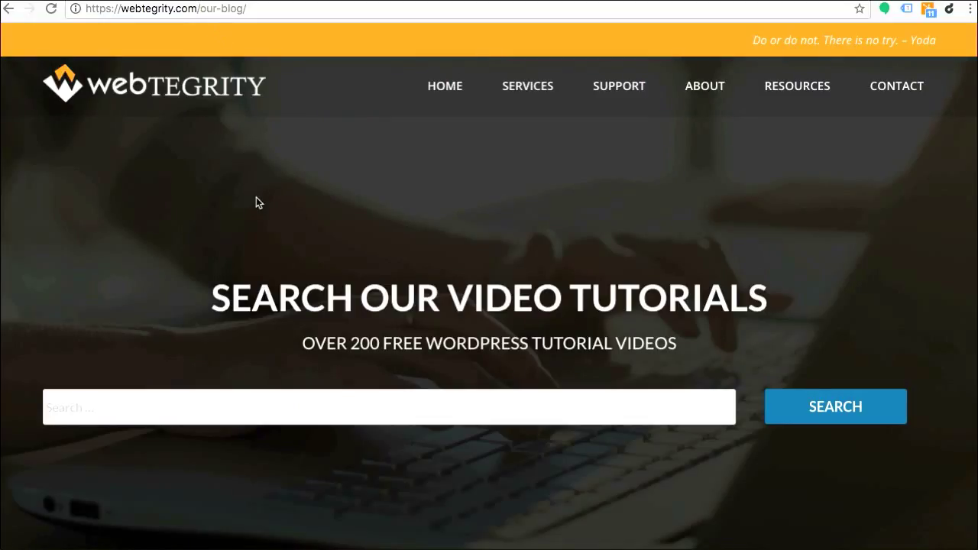
scroll(256, 201, down, 2)
scroll(199, 206, down, 3)
scroll(168, 210, down, 5)
scroll(120, 203, down, 5)
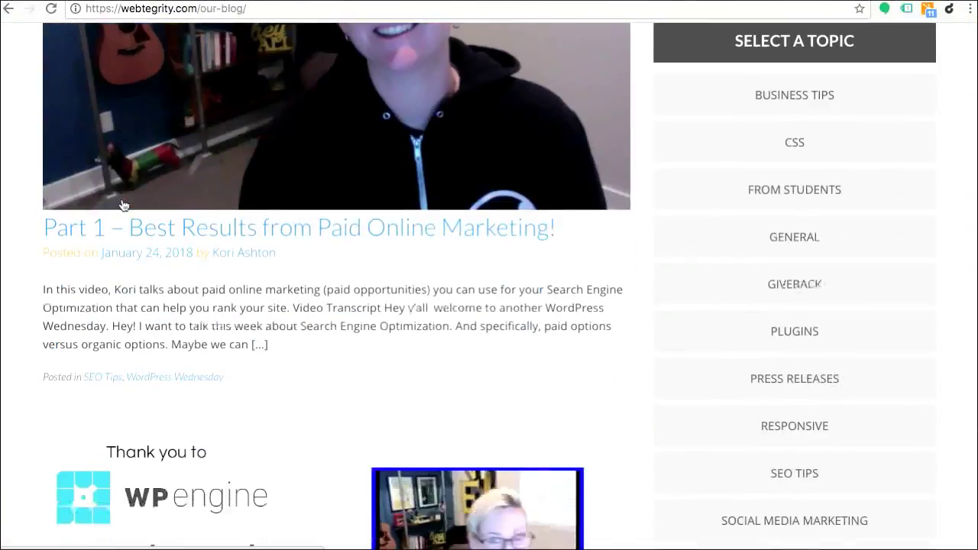
scroll(123, 205, up, 10)
scroll(137, 197, up, 5)
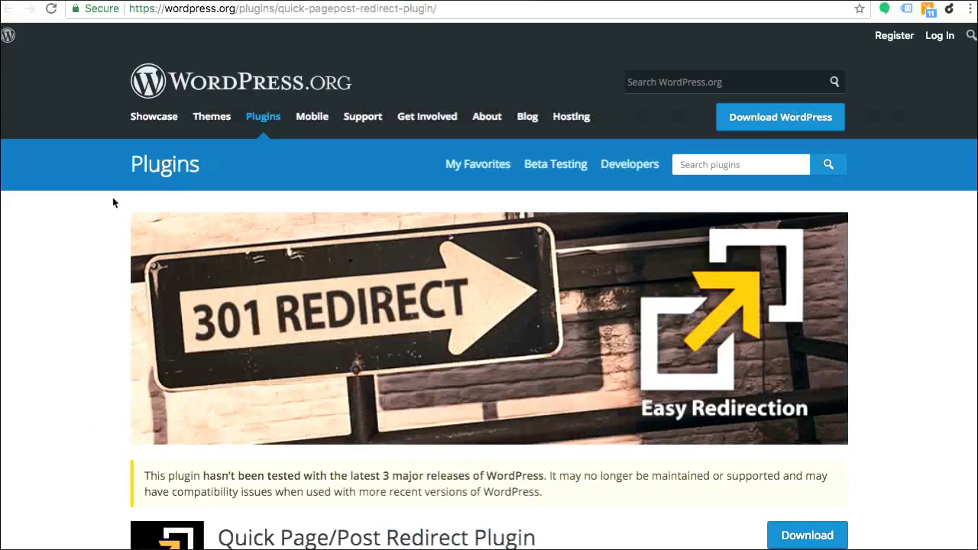
Read through the Quick Page/Post Redirect and Simple 301 Redirects plugin pages.
scroll(113, 201, down, 3)
scroll(97, 201, down, 3)
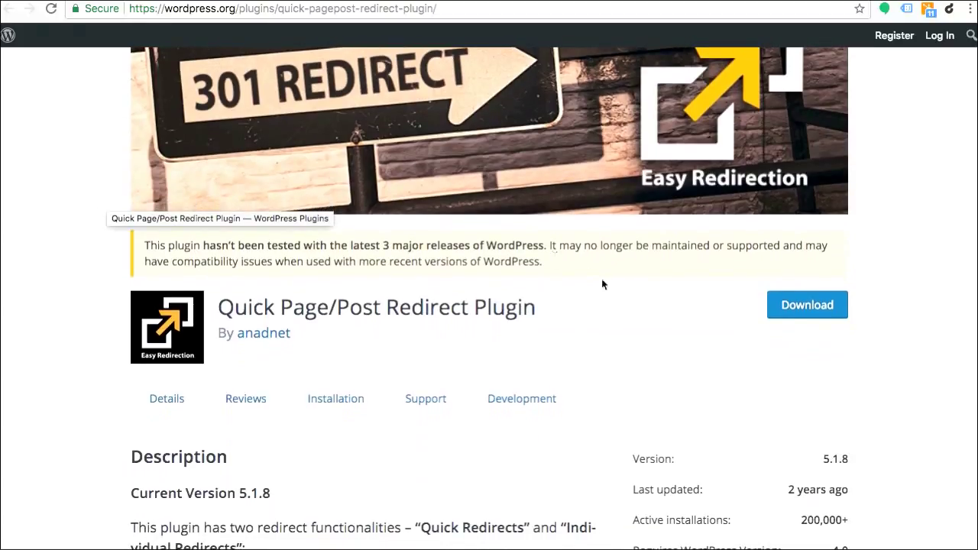
scroll(567, 286, down, 1)
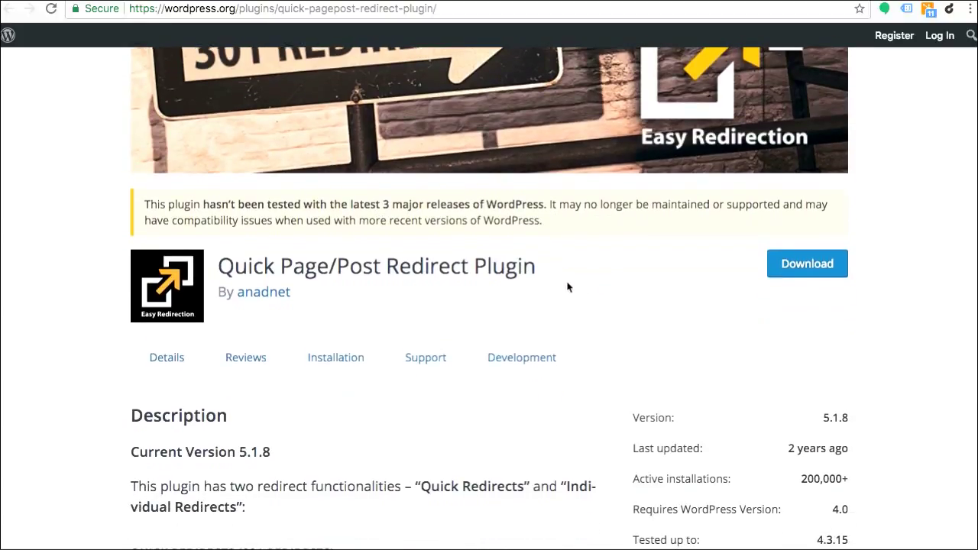
scroll(567, 287, down, 3)
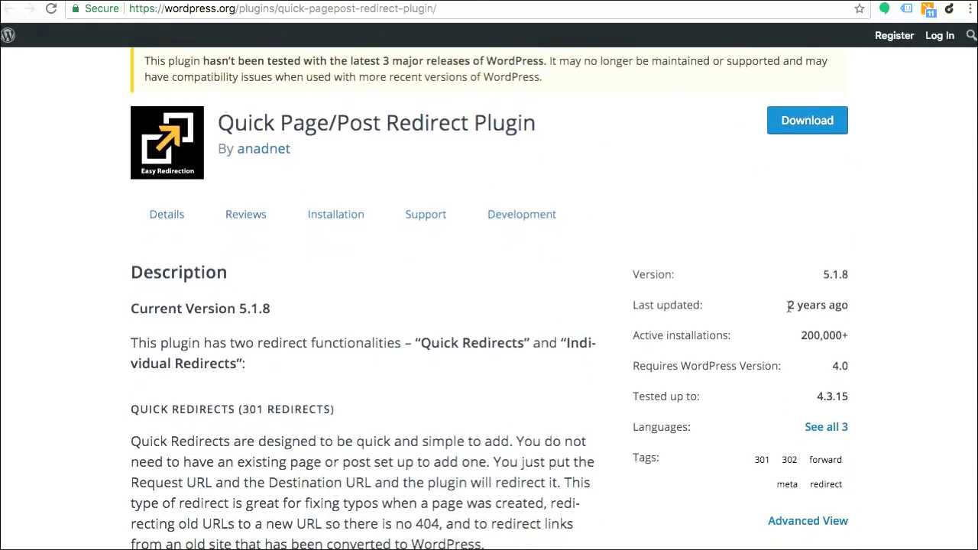
click(848, 305)
scroll(469, 301, up, 5)
scroll(299, 44, up, 2)
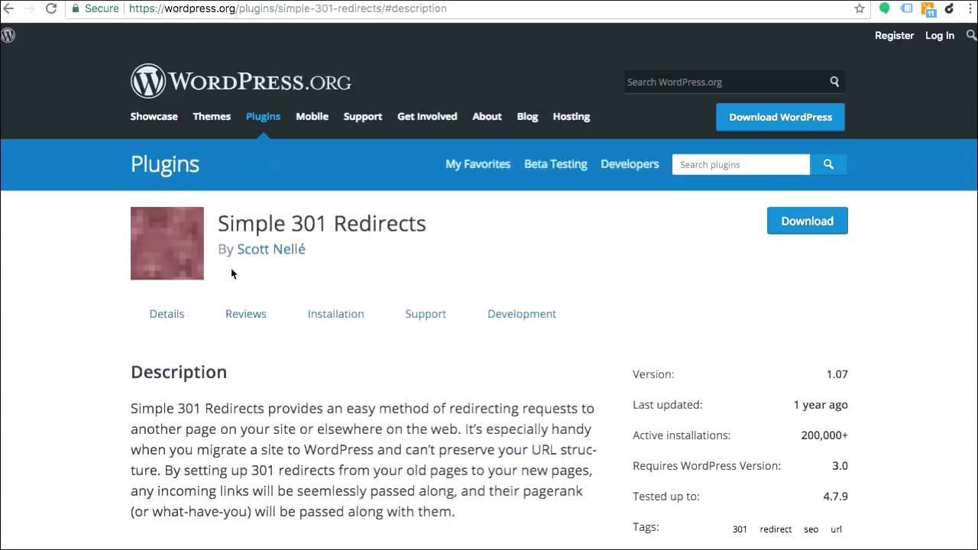
scroll(539, 381, down, 1)
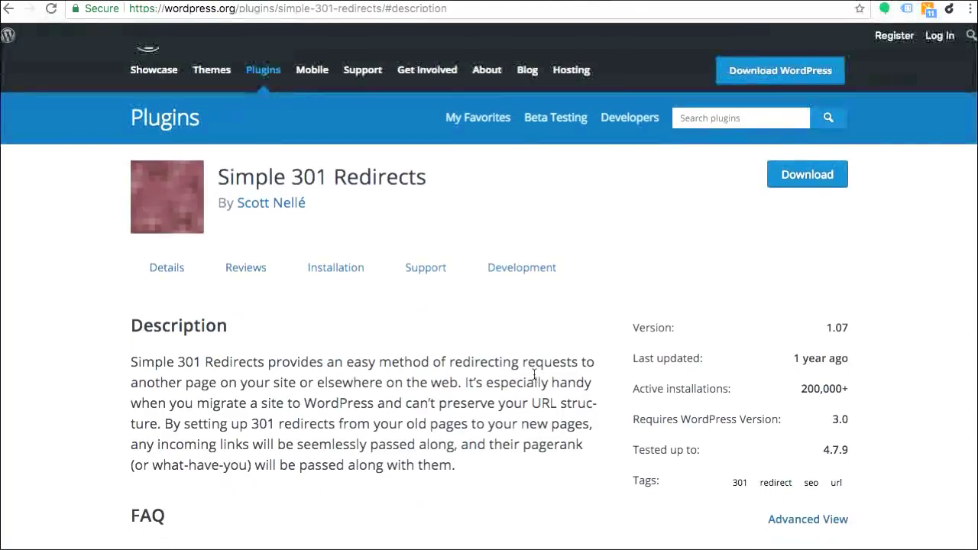
scroll(535, 374, down, 1)
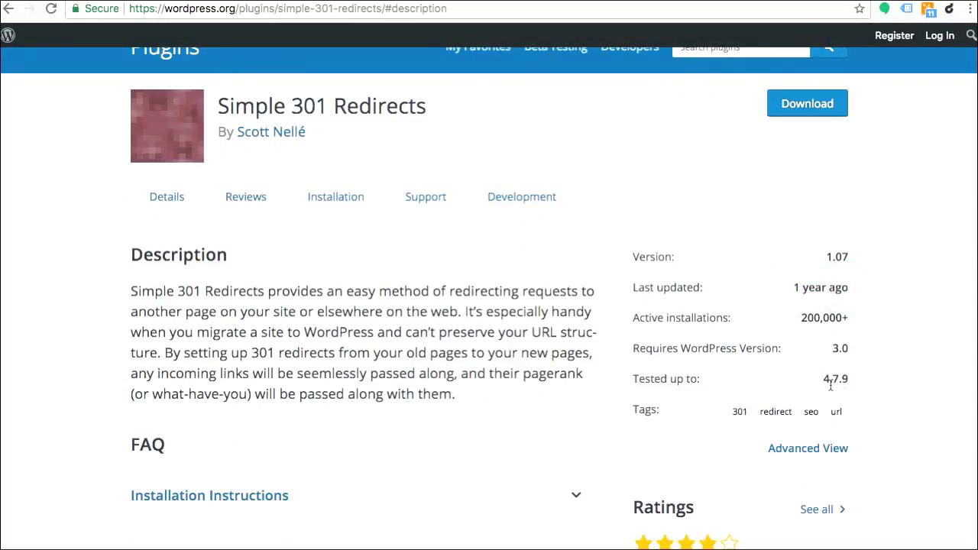
scroll(367, 353, down, 1)
scroll(366, 354, up, 1)
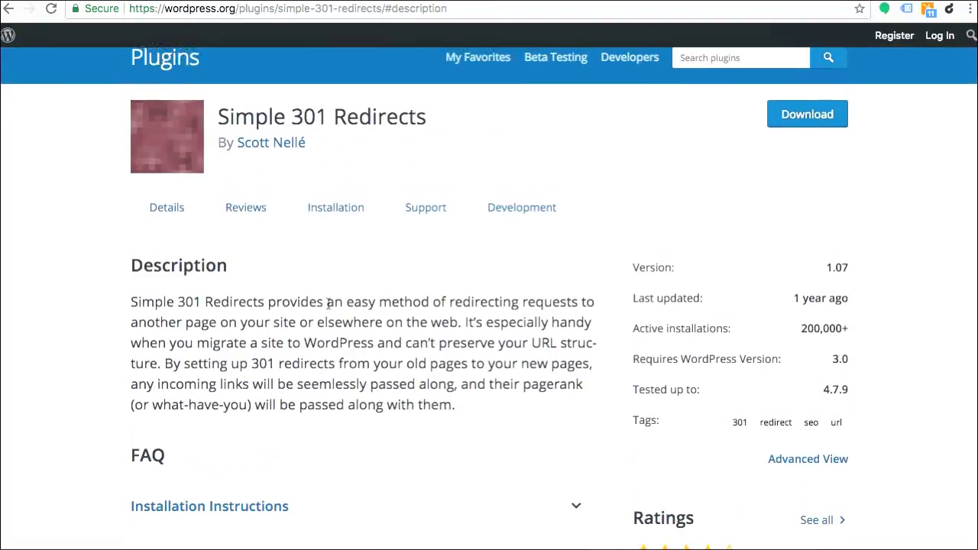
Read the Simple 301 Redirects reviews before moving on to the Redirection plugin page.
click(249, 207)
scroll(403, 310, down, 2)
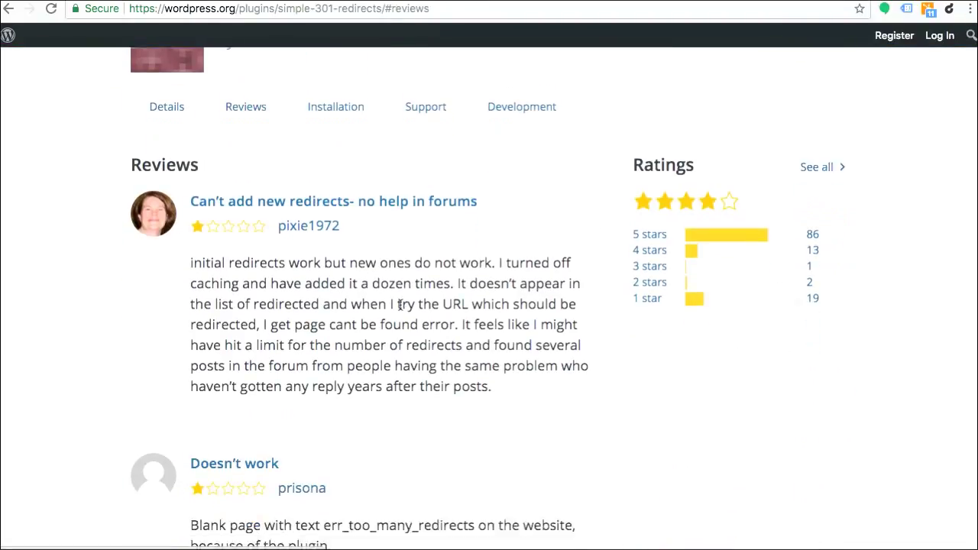
scroll(402, 309, down, 1)
scroll(397, 307, down, 1)
scroll(395, 307, down, 1)
scroll(396, 306, down, 1)
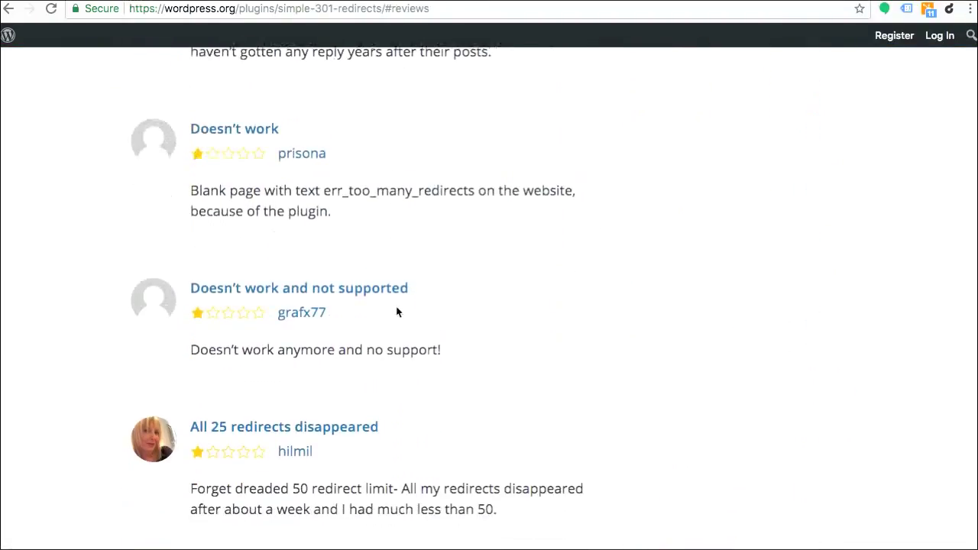
scroll(396, 308, down, 2)
scroll(396, 310, down, 1)
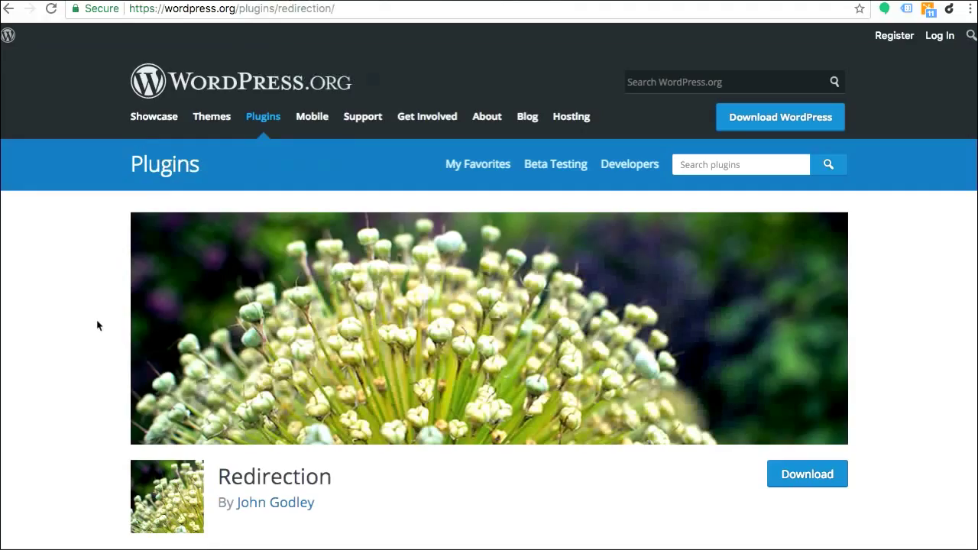
scroll(95, 320, down, 1)
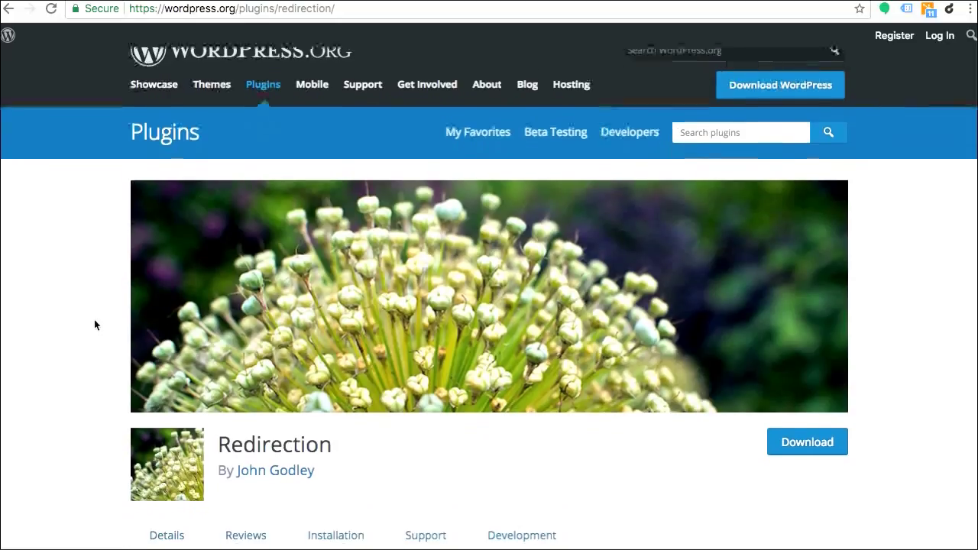
scroll(95, 325, down, 1)
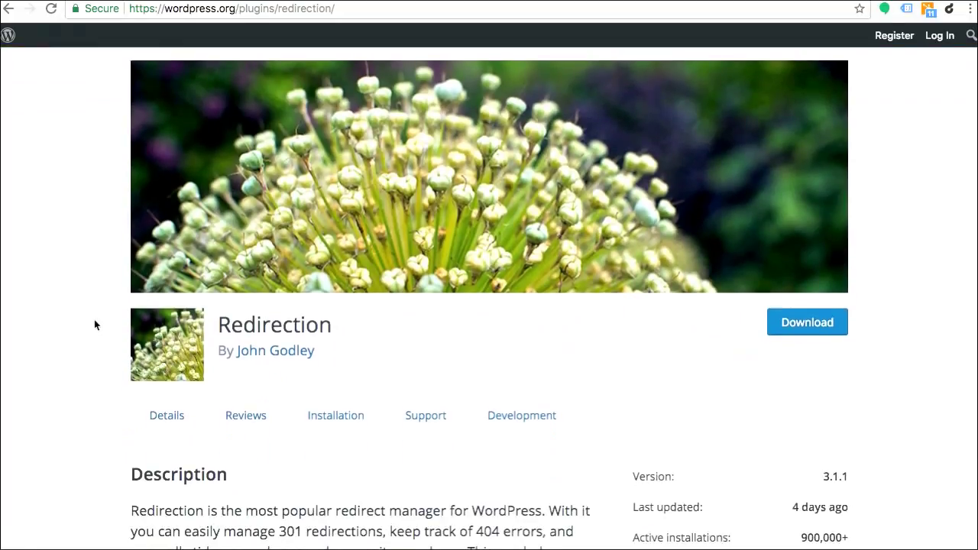
scroll(96, 324, down, 1)
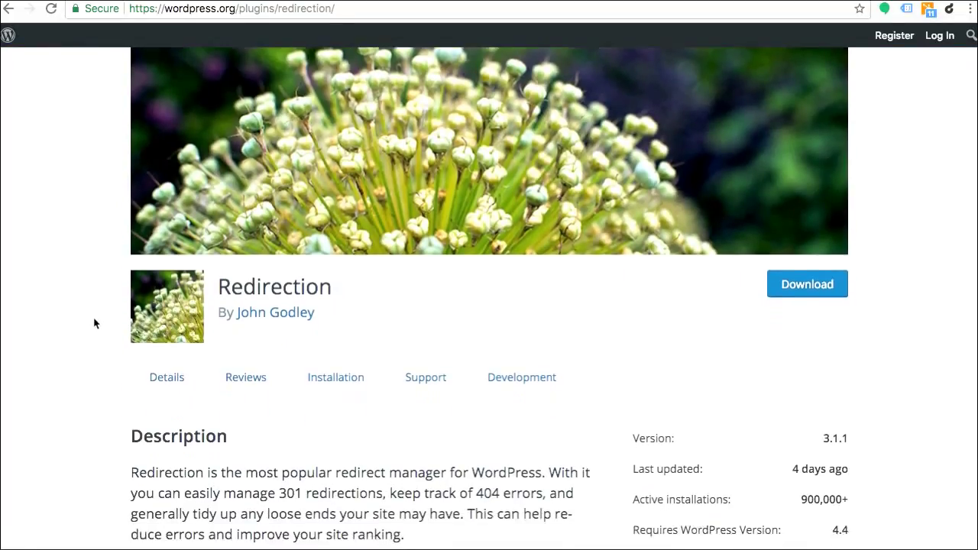
scroll(95, 323, down, 1)
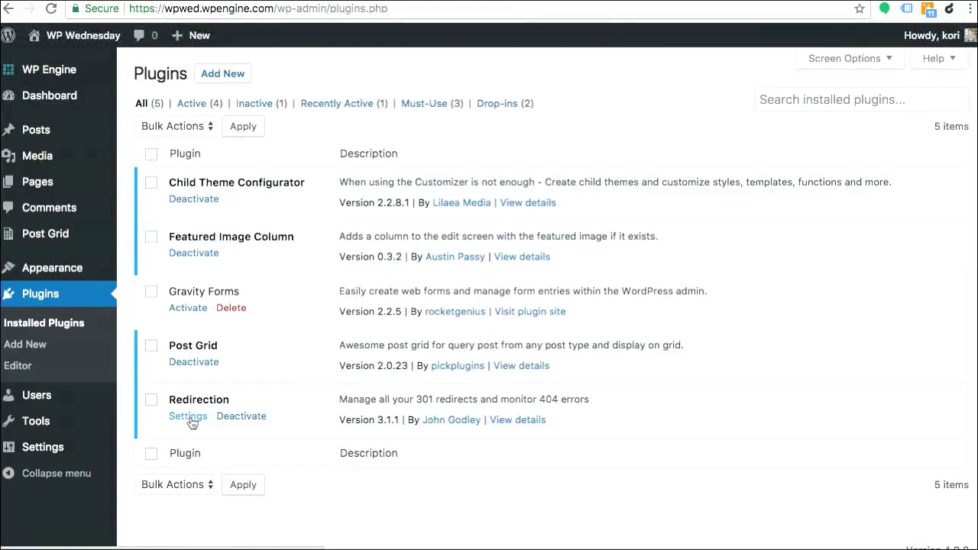
mouse_move(36, 345)
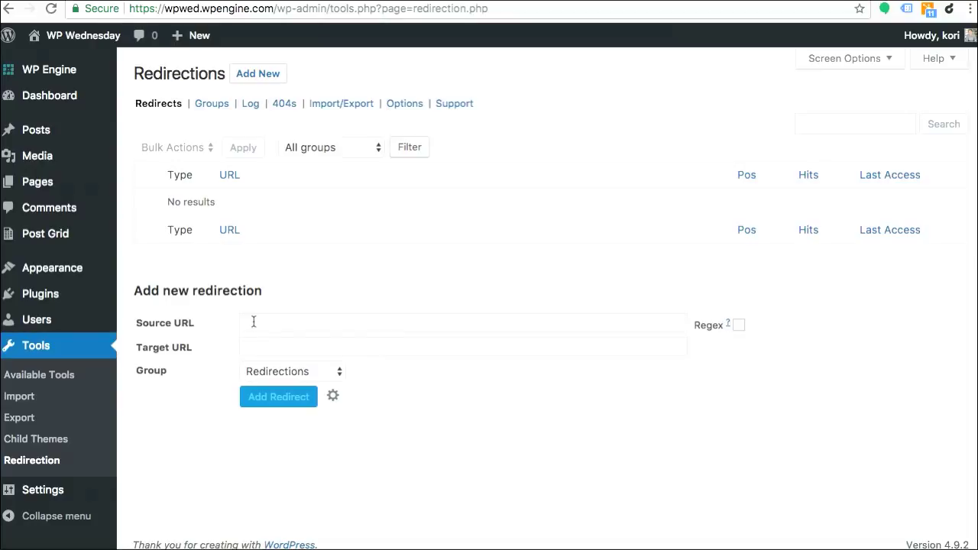
Paste the old /our-blog/ address as Source URL and begin entering the free-wordpress-tutorials Target URL.
click(254, 322)
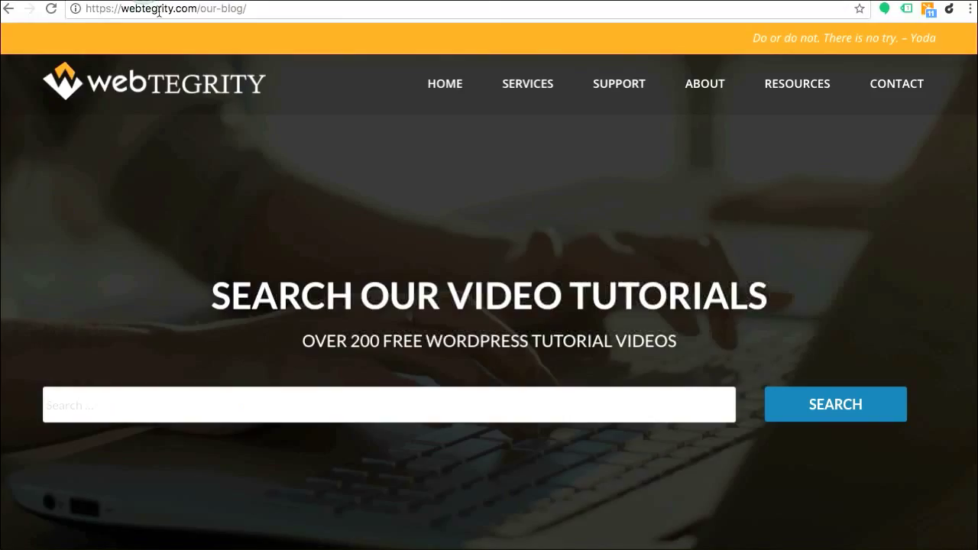
click(159, 9)
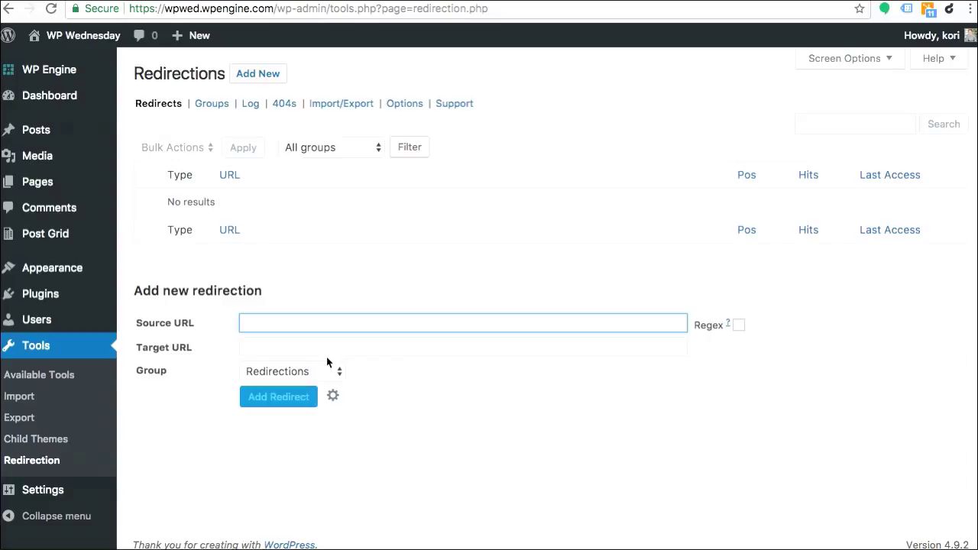
text(https://webtegrity.com/our-blog/)
click(357, 347)
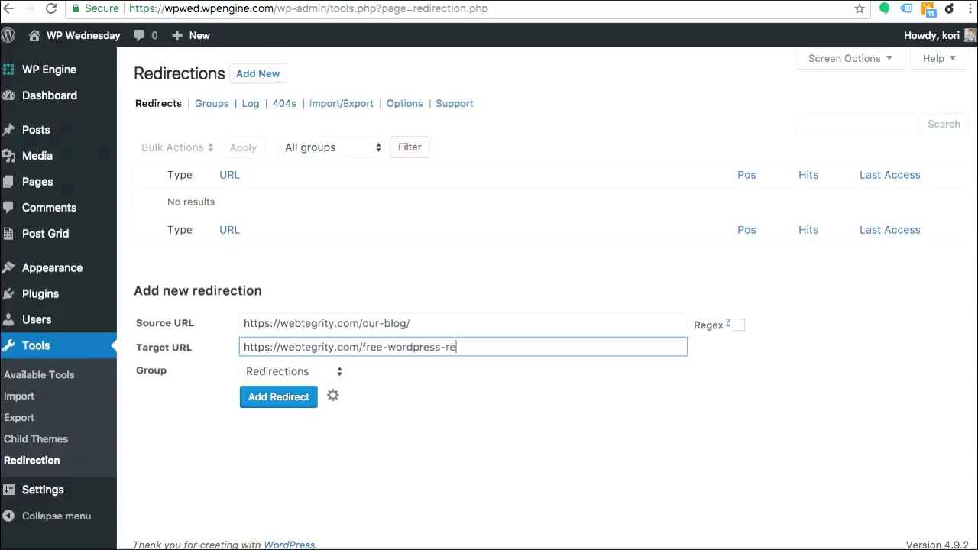
text(tuto)
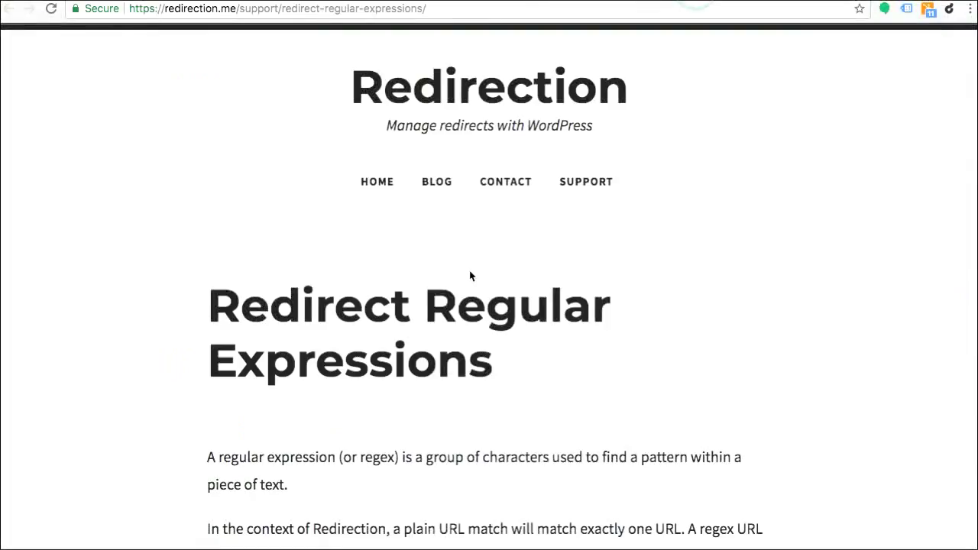
scroll(473, 268, down, 3)
scroll(473, 268, down, 3)
scroll(492, 281, down, 1)
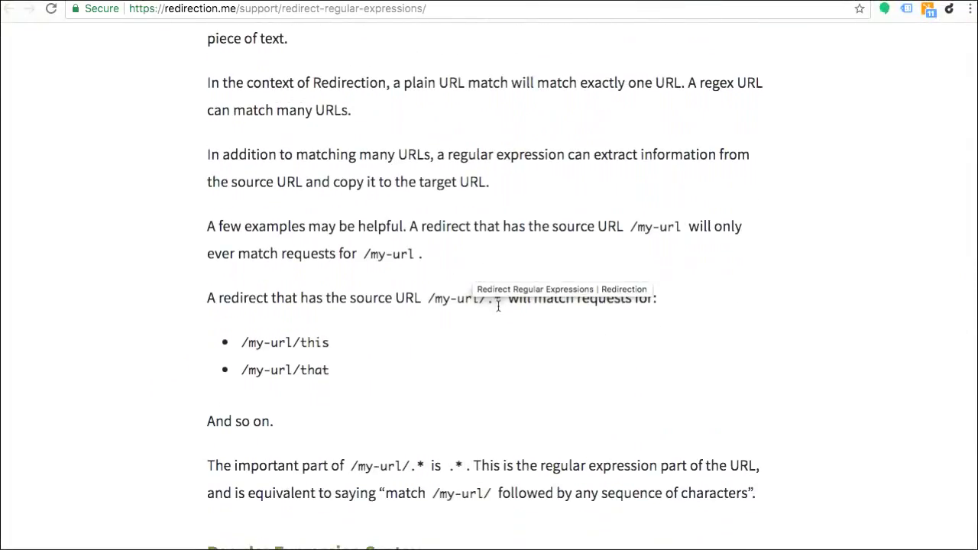
click(497, 319)
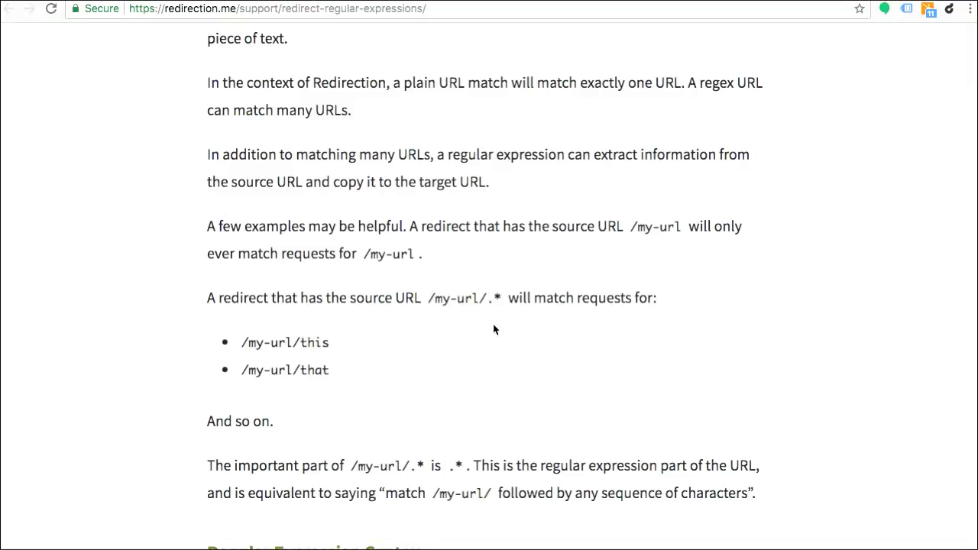
scroll(493, 329, down, 2)
scroll(474, 219, down, 2)
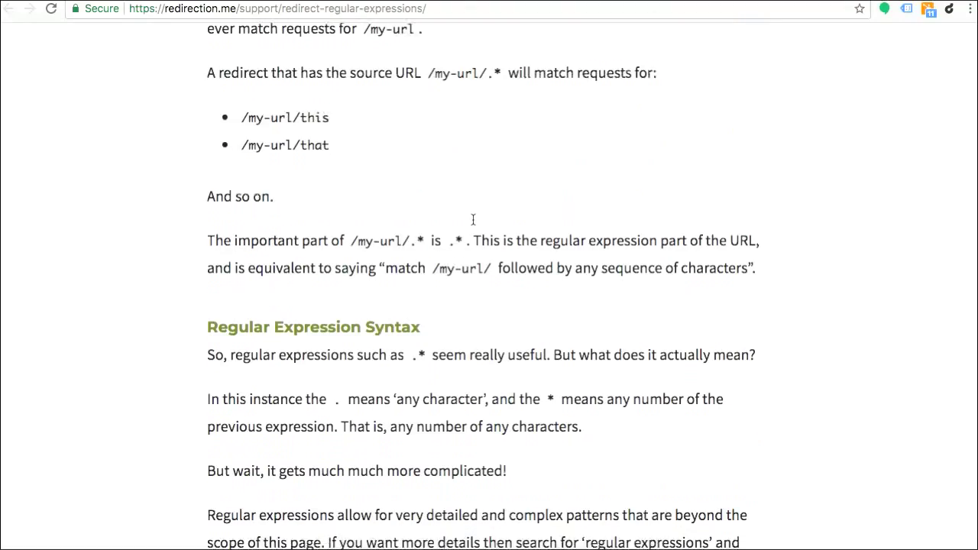
scroll(474, 219, up, 15)
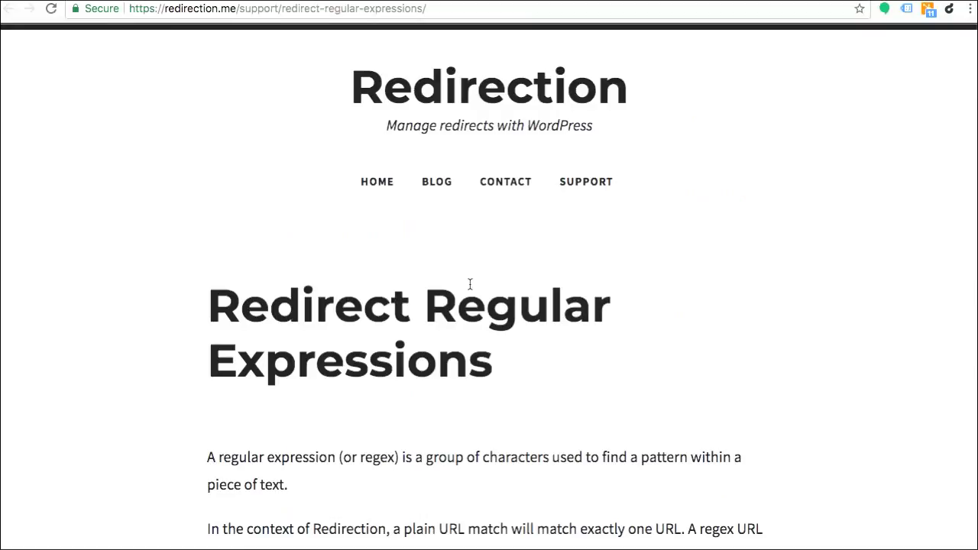
scroll(471, 284, down, 6)
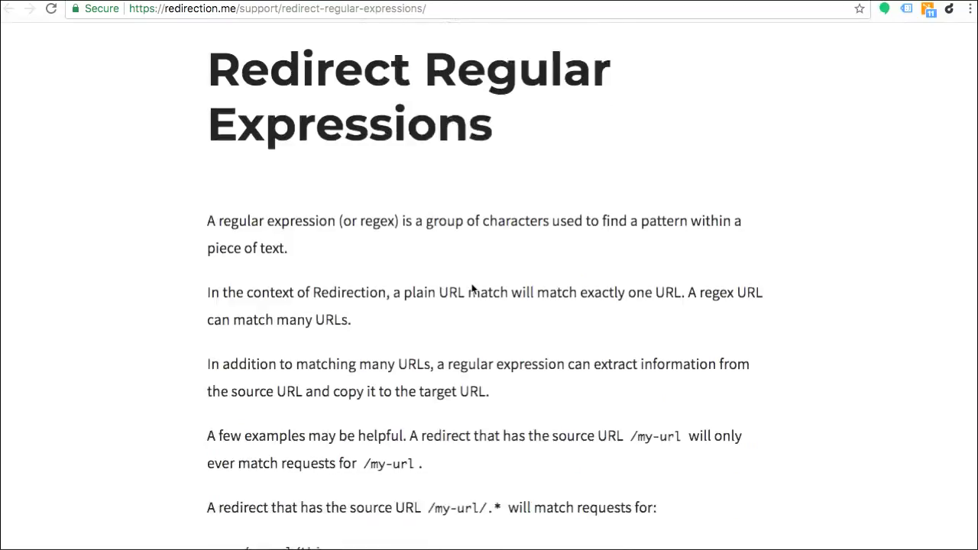
scroll(471, 257, down, 6)
scroll(474, 284, down, 1)
scroll(474, 286, down, 4)
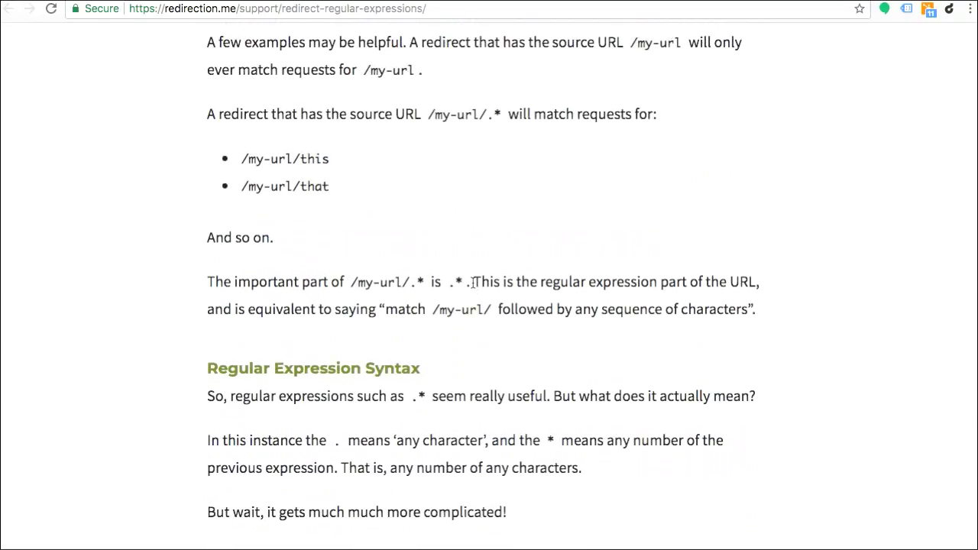
scroll(474, 283, down, 2)
scroll(473, 283, up, 6)
scroll(473, 282, up, 4)
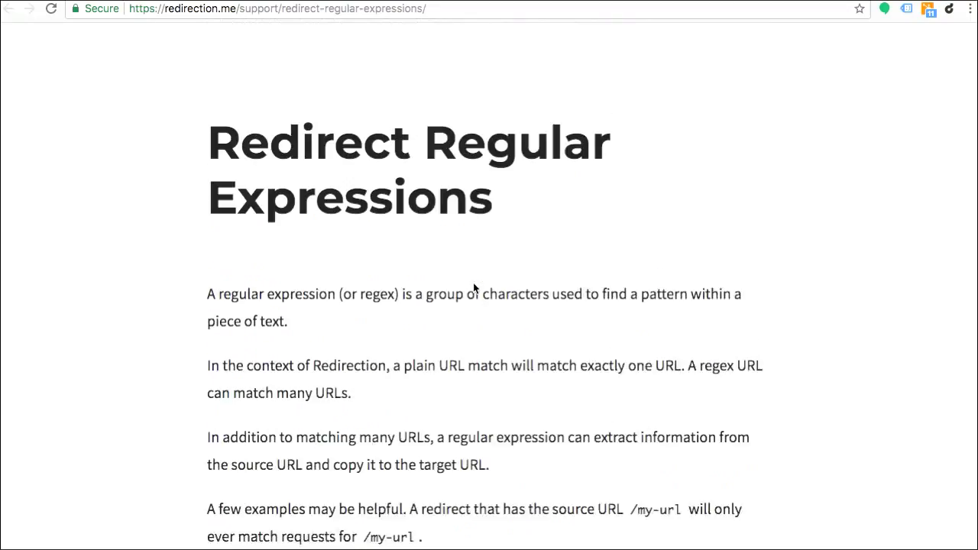
scroll(473, 282, up, 4)
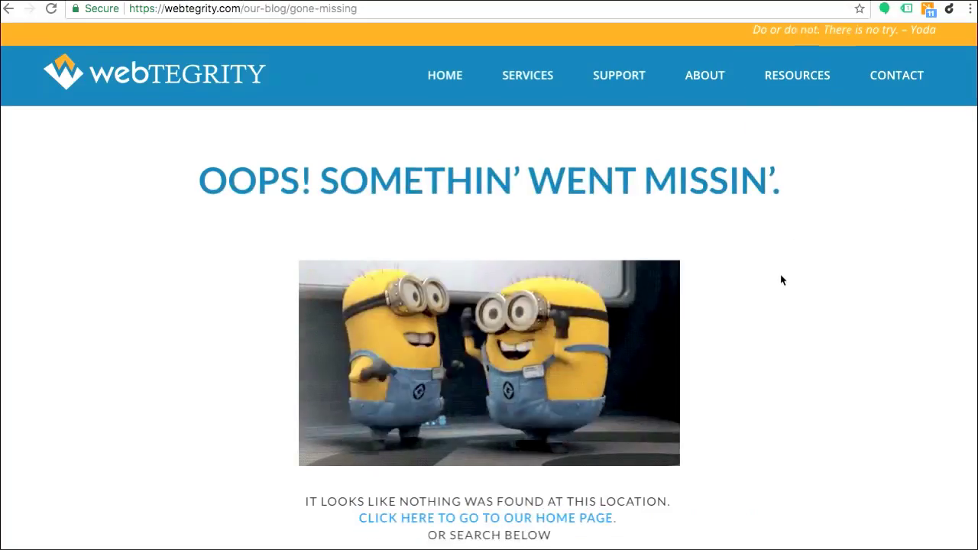
Review the 404 log showing the /woops-url hit, then switch to Redirection's Options page.
scroll(781, 274, down, 5)
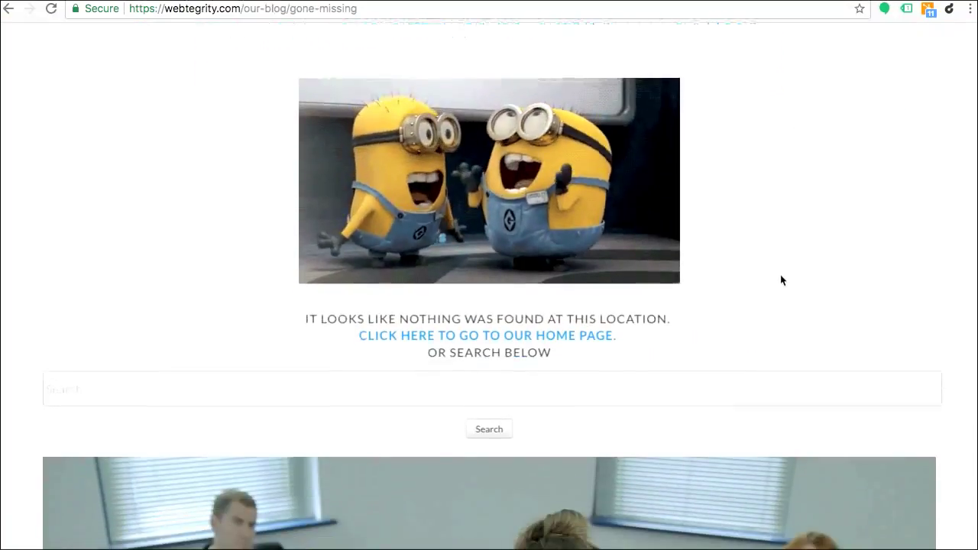
scroll(781, 279, down, 4)
scroll(781, 280, up, 3)
scroll(781, 280, up, 6)
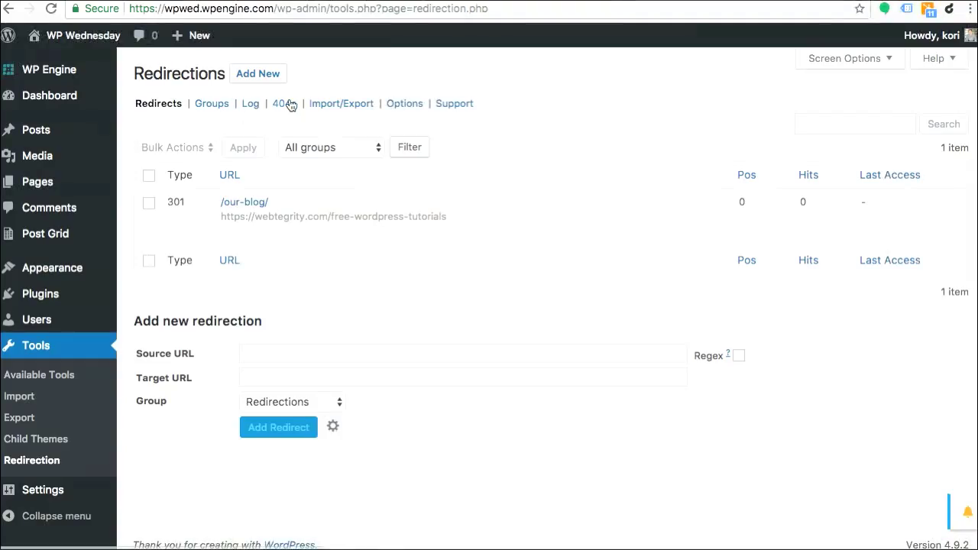
click(284, 103)
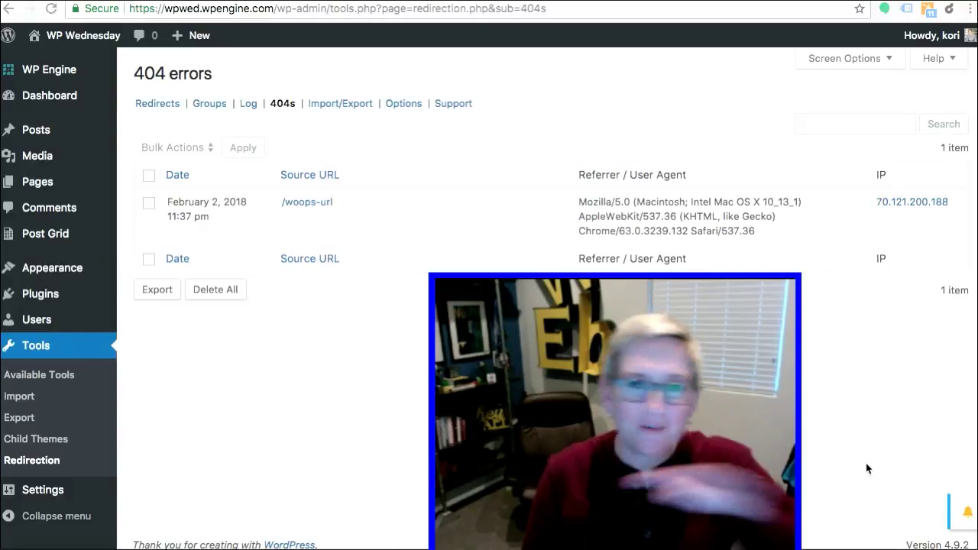
click(403, 103)
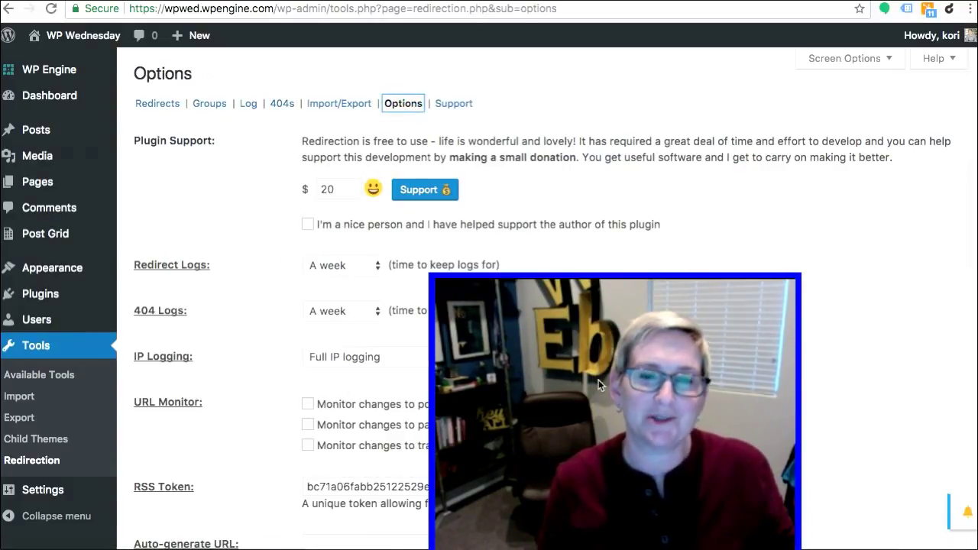